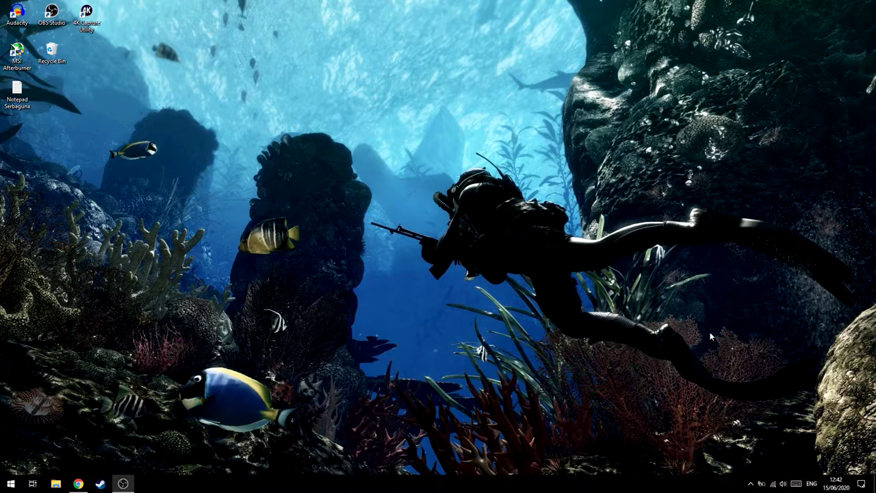
Step: Switch to Chrome and examine the auto-detected download details on the Logitech Gaming Software support page
click(80, 484)
scroll(541, 412, down, 5)
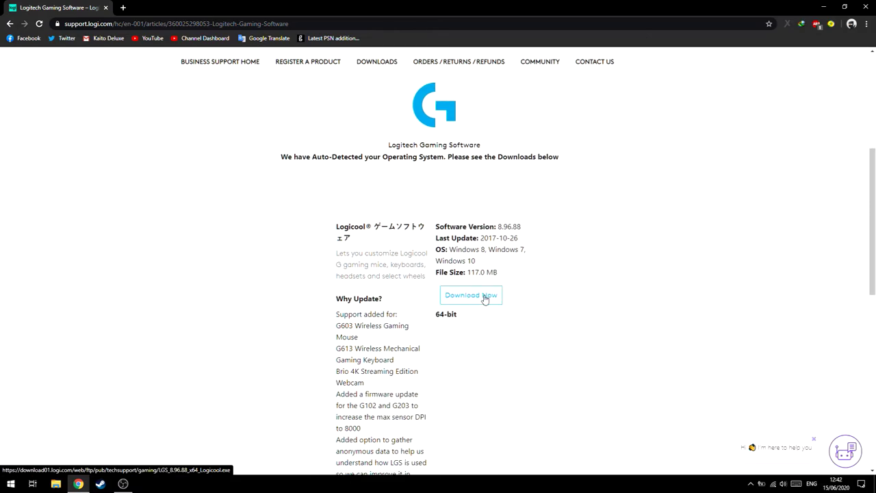
scroll(702, 333, down, 3)
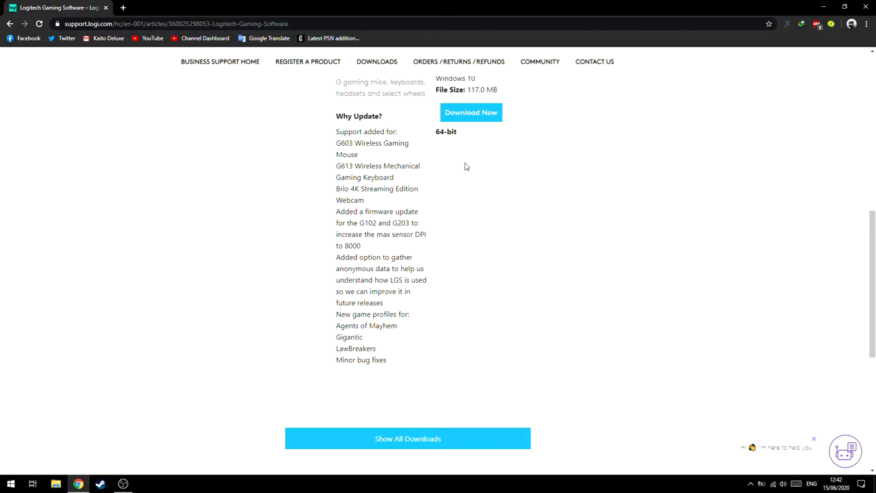
scroll(464, 166, up, 1)
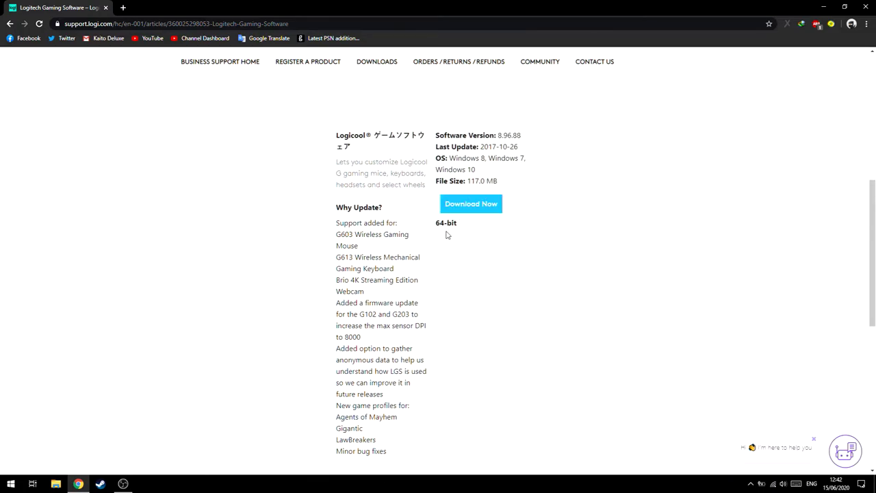
scroll(516, 276, down, 1)
scroll(516, 276, down, 2)
Step: Show all Logitech Gaming Software downloads, list the Windows 8 versions, and minimize the browser
click(382, 347)
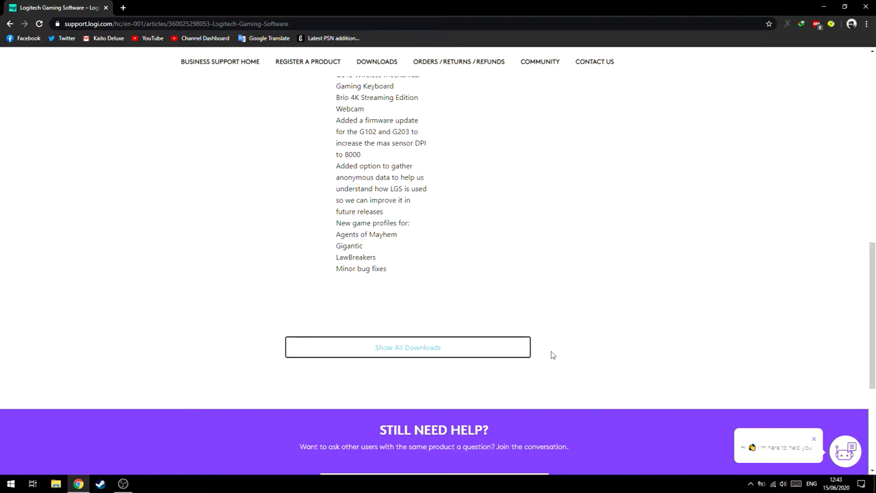
scroll(552, 353, down, 2)
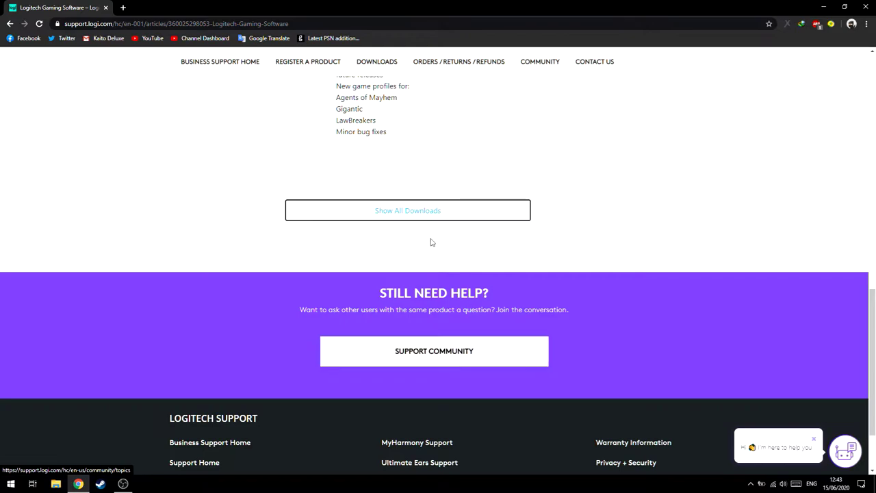
scroll(428, 215, up, 5)
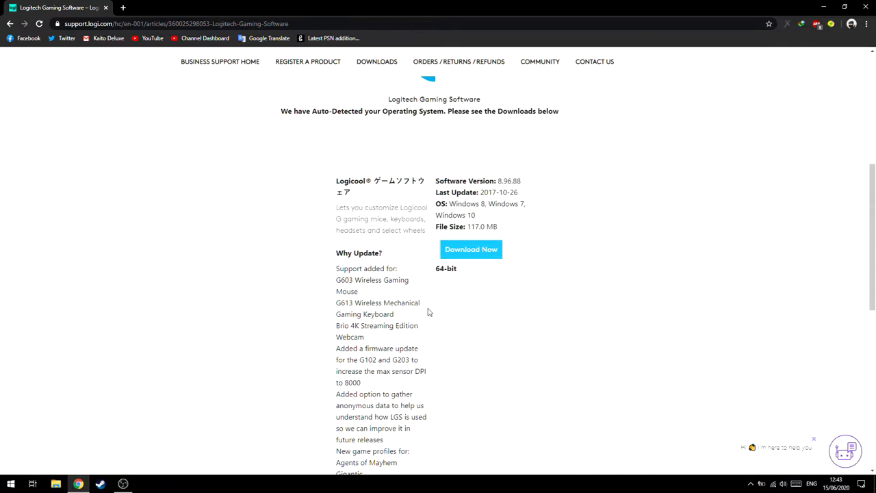
scroll(427, 311, down, 5)
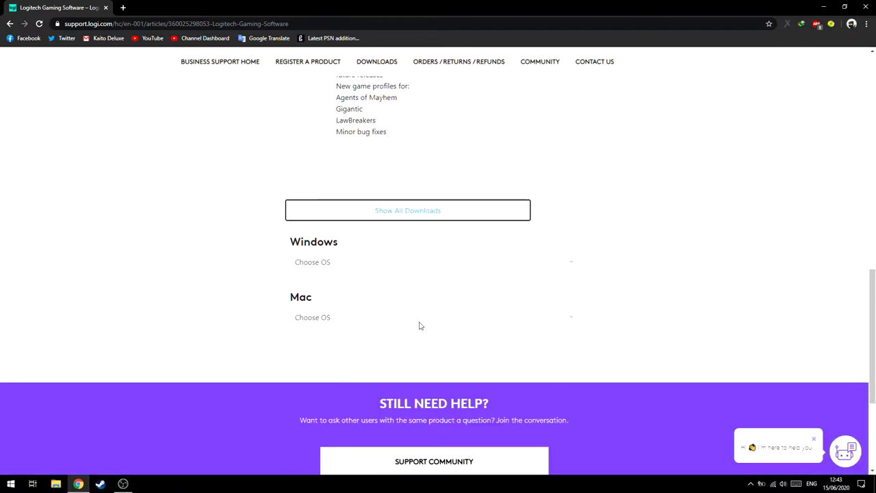
click(393, 261)
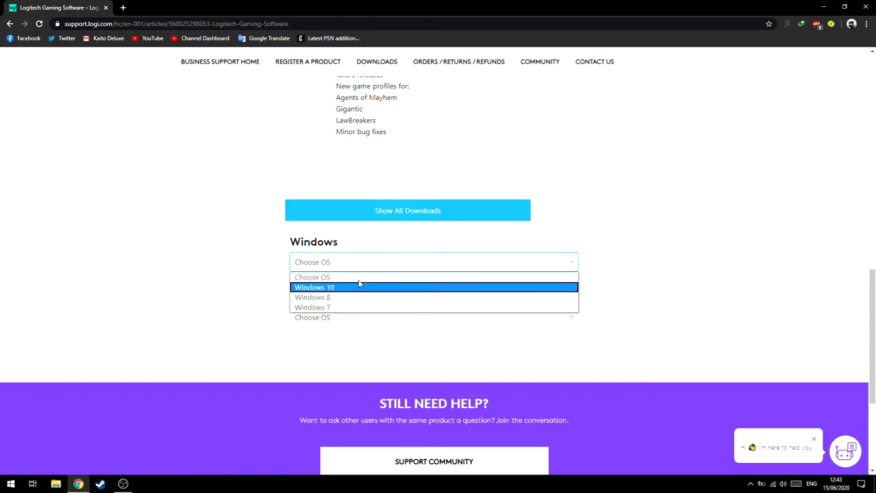
click(349, 298)
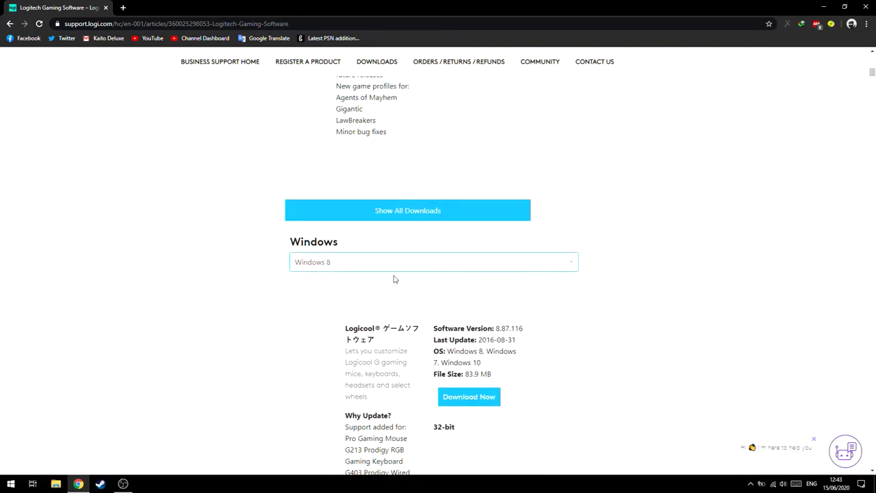
click(823, 6)
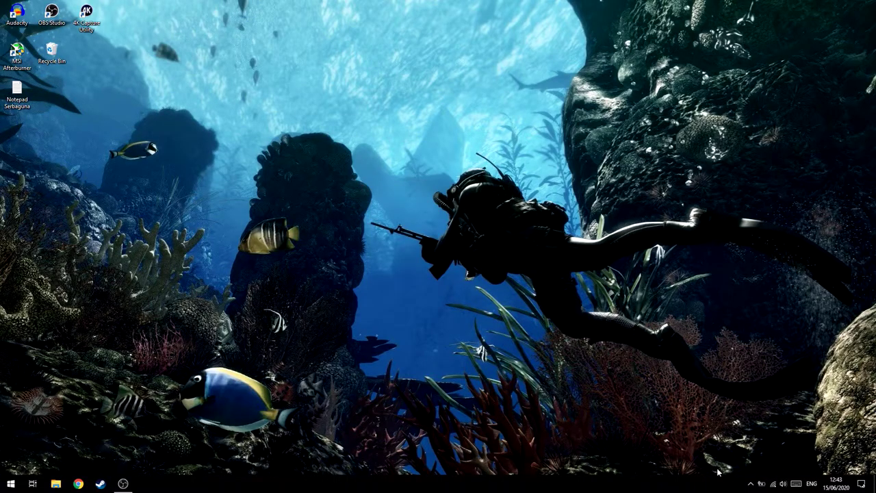
Step: Open Logitech G HUB, dismissing its release notes, and go to the G502 mouse's button assignments
click(750, 483)
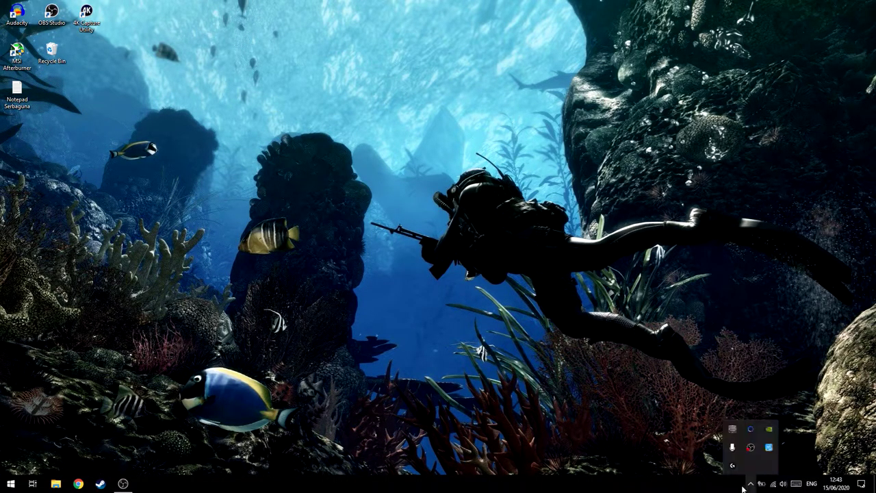
click(732, 467)
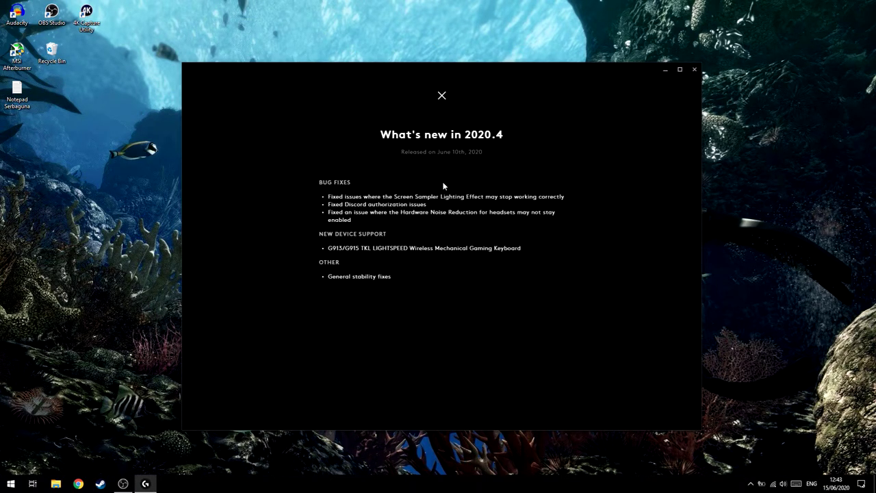
click(441, 96)
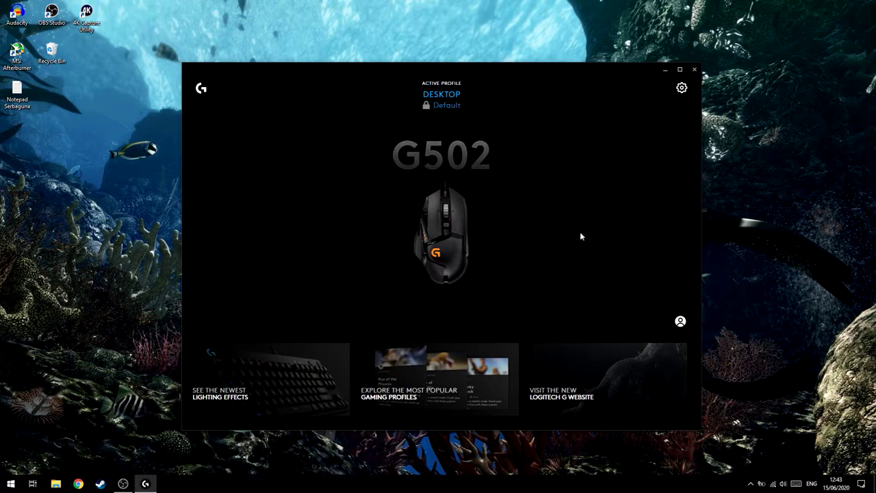
click(450, 254)
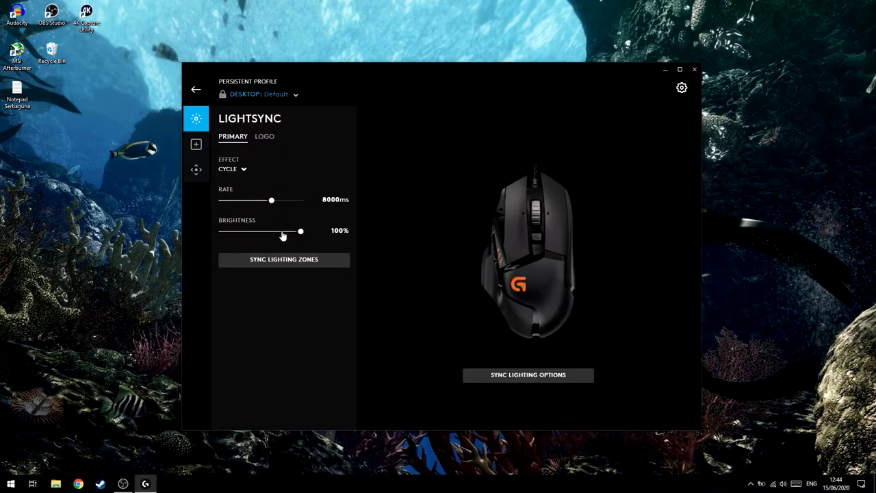
click(197, 142)
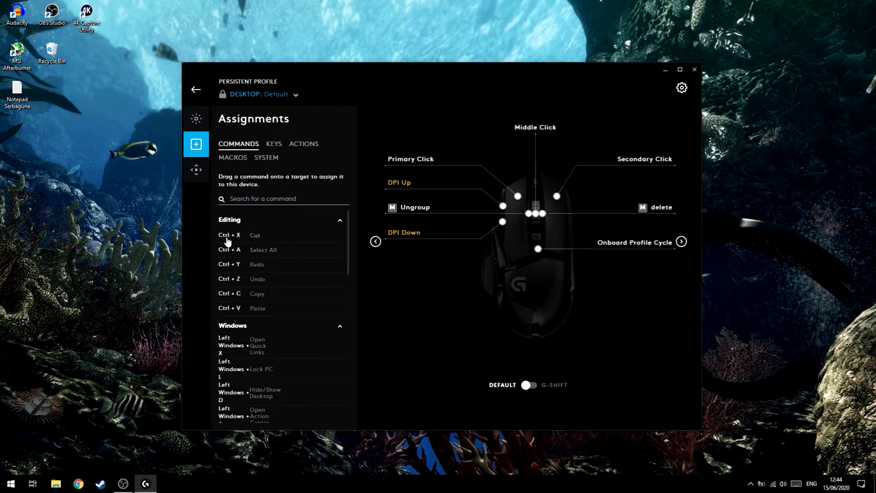
Step: Try assigning the Cut command to the DPI Down button, and examine the side buttons and available commands
drag(233, 236, 503, 224)
scroll(423, 218, down, 5)
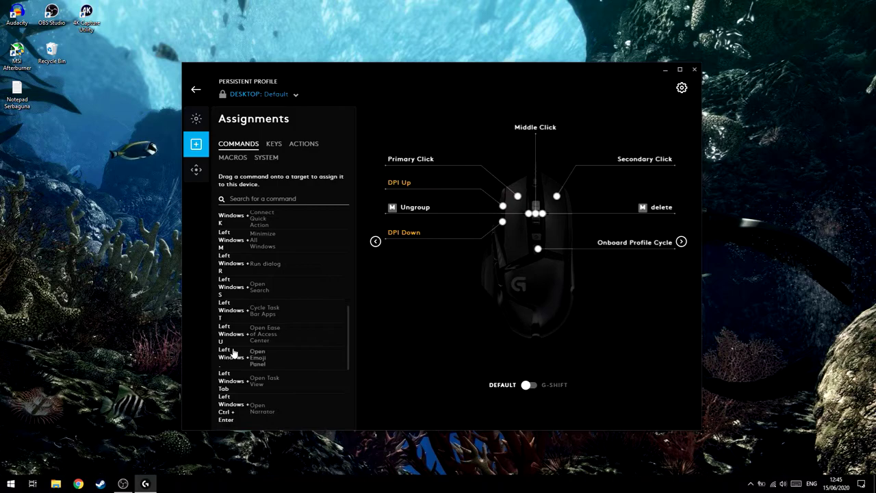
click(680, 241)
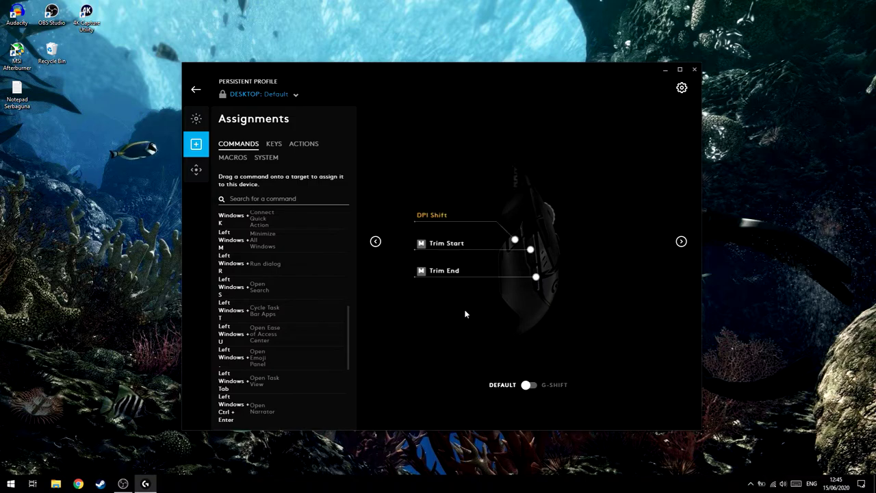
click(375, 242)
scroll(324, 332, down, 1)
scroll(324, 332, down, 2)
scroll(326, 329, down, 1)
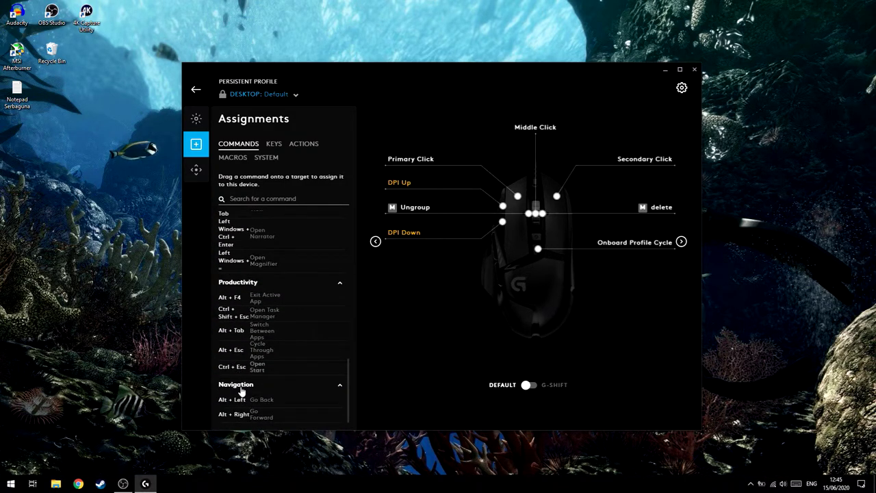
scroll(261, 357, up, 5)
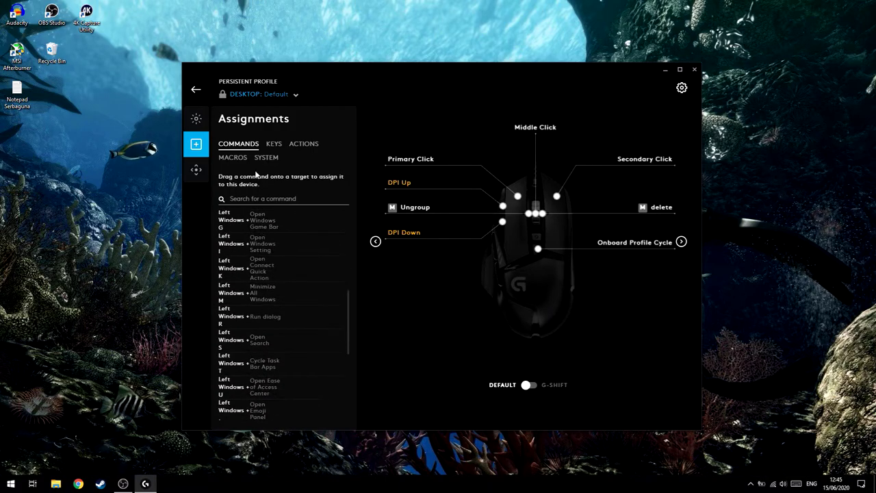
Step: Create a new macro named "scope" with the No Repeat type
click(232, 158)
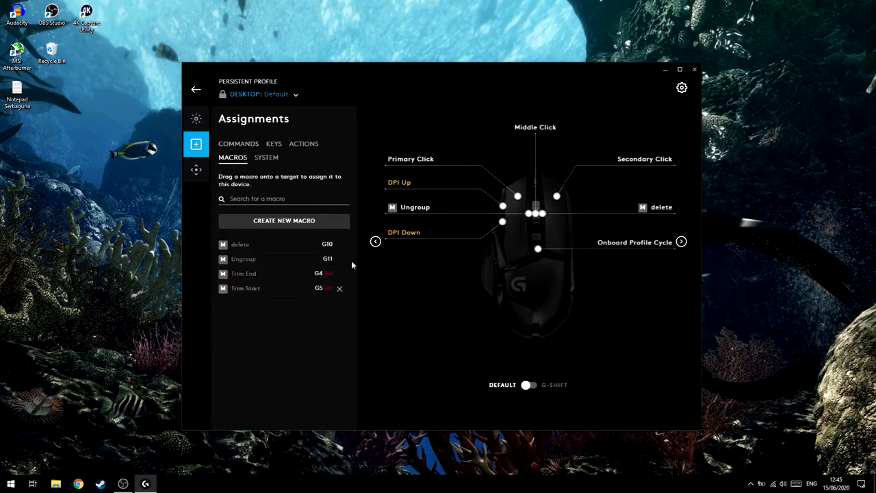
click(303, 223)
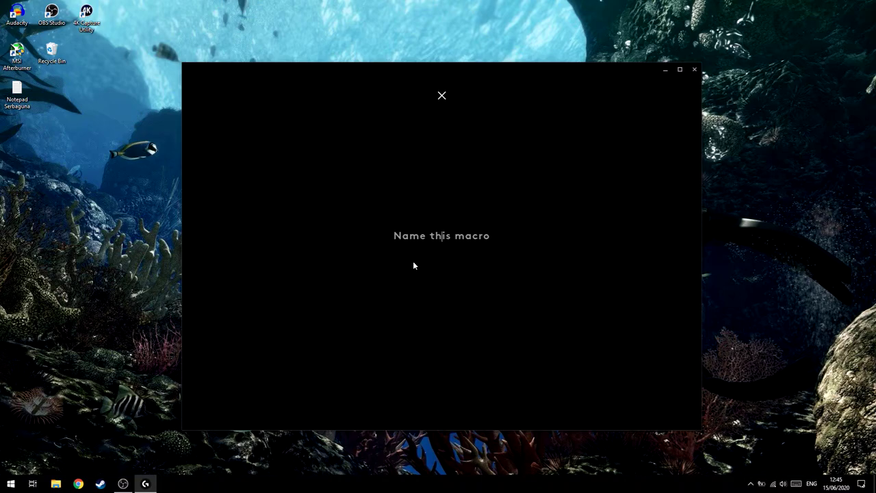
text(scope)
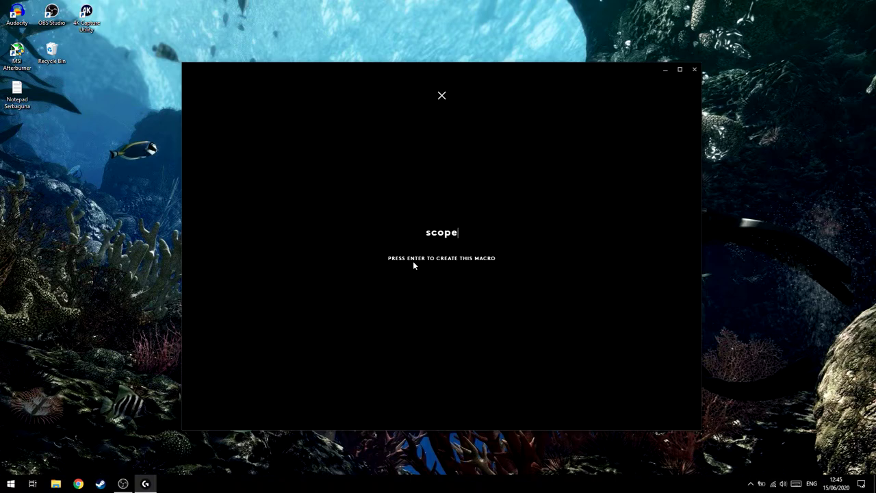
key(Return)
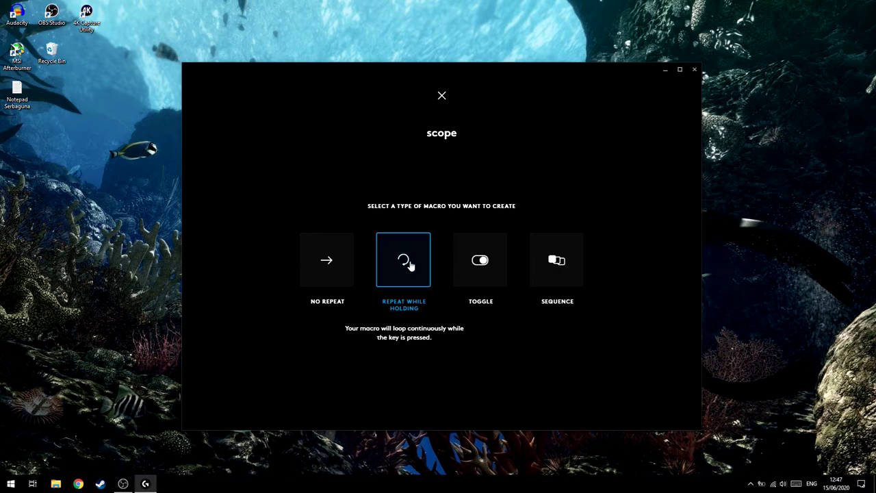
click(328, 266)
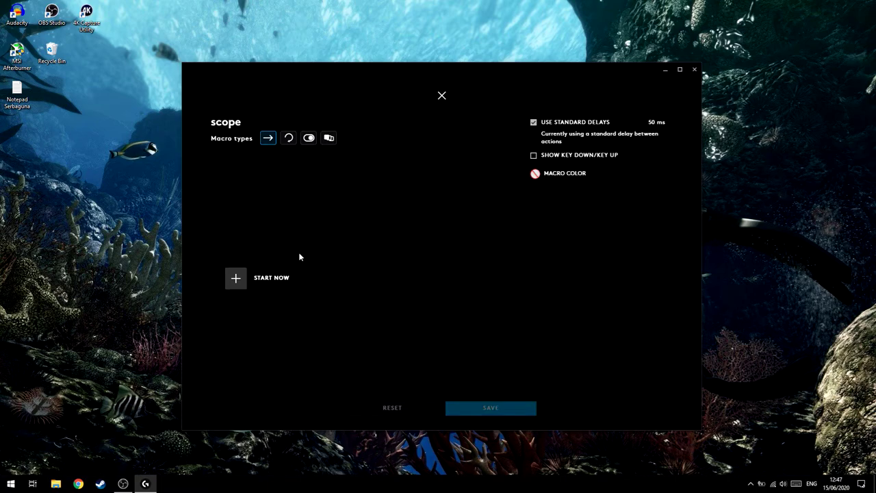
Step: Record one right mouse button press and release in the scope macro and save it
click(235, 278)
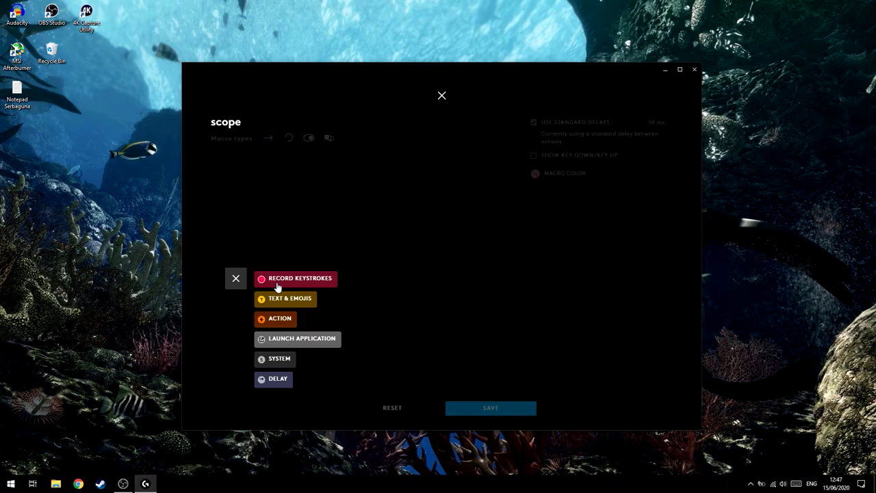
click(278, 282)
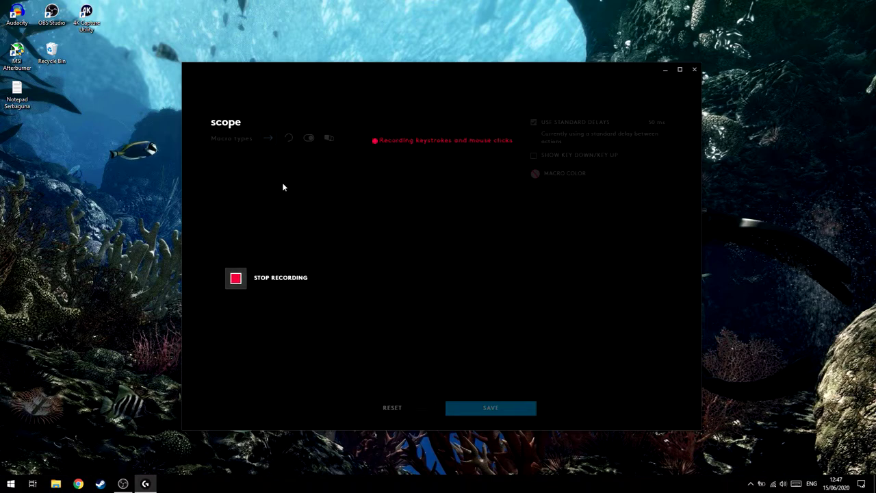
click(355, 236)
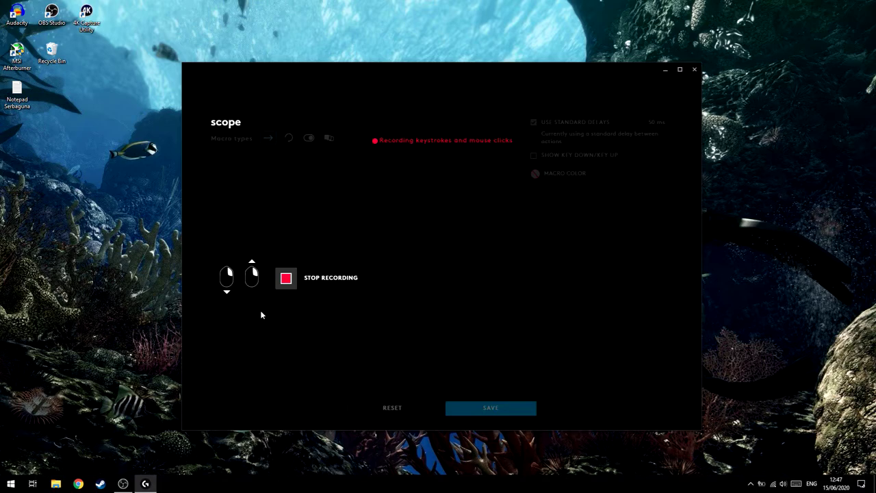
click(286, 277)
click(469, 411)
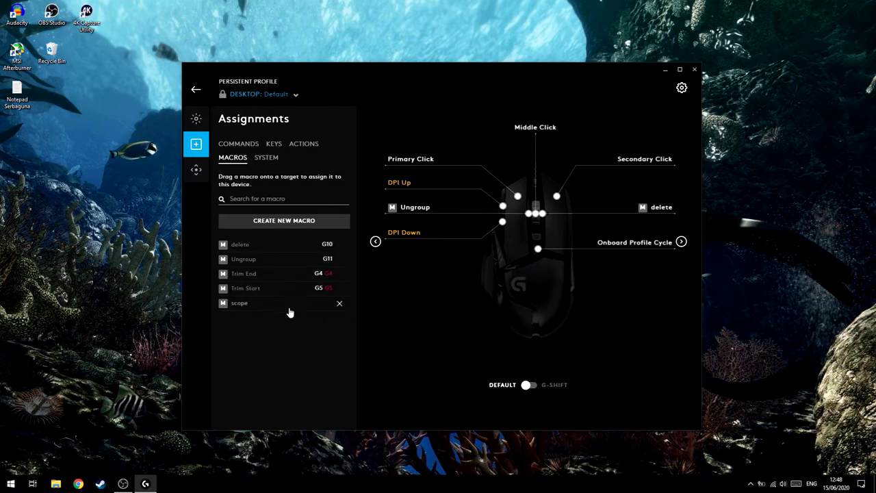
Step: Examine the G502's side buttons as possible targets for the scope macro and return to the top view
click(680, 243)
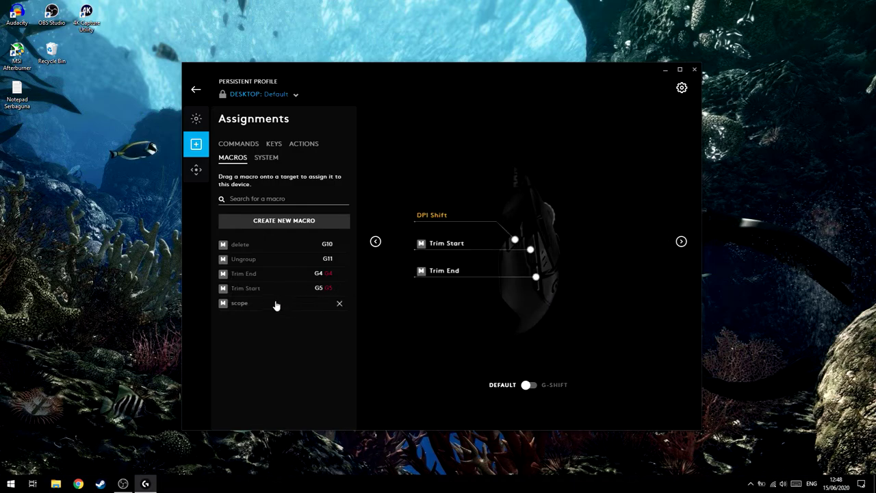
drag(244, 312, 305, 314)
click(375, 241)
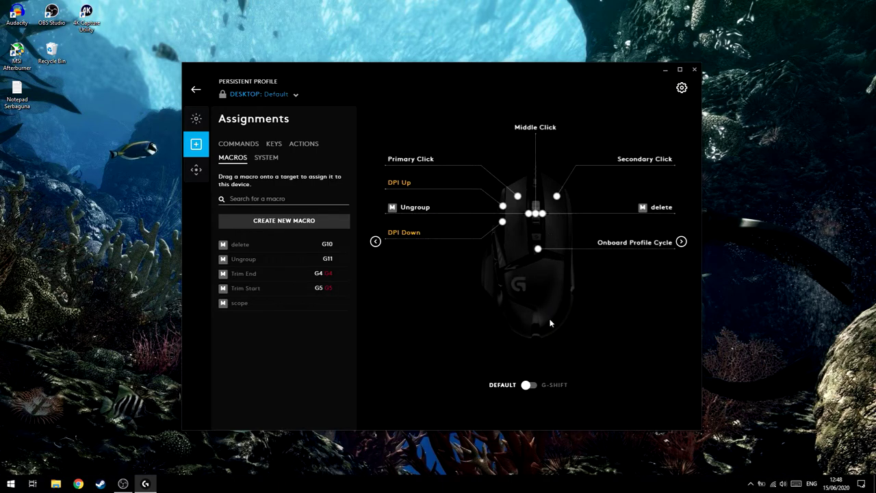
Step: Review the G-Shift layer's assignments in the top and side views of the mouse, and return to the default layer
click(528, 385)
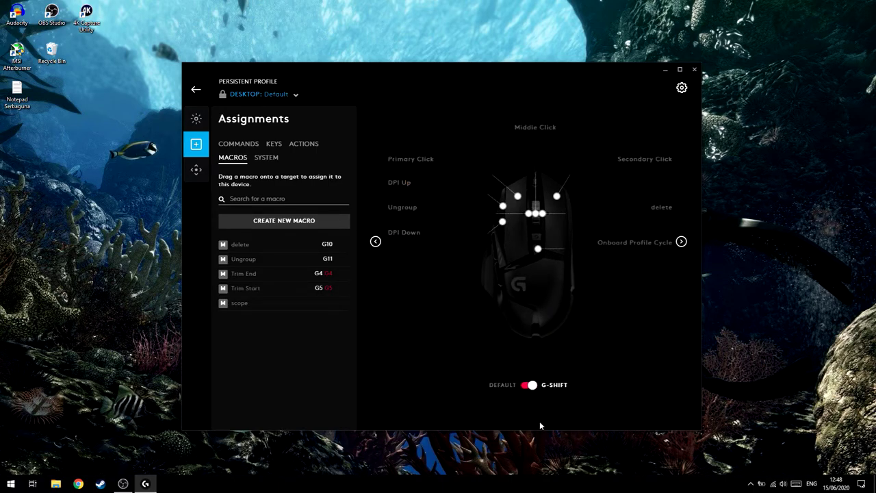
click(681, 244)
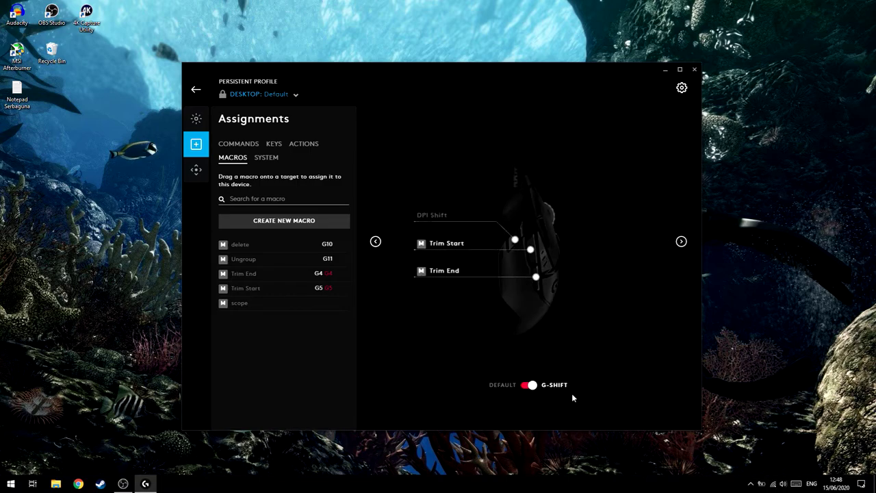
click(532, 386)
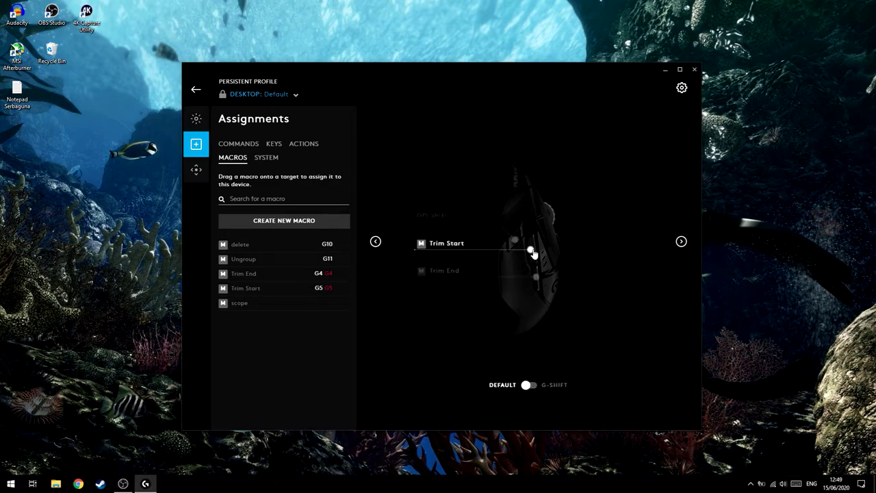
Step: Review the commands, keys, actions and system controls that can be assigned to the mouse, including the OS and media functions
click(236, 145)
scroll(271, 273, down, 5)
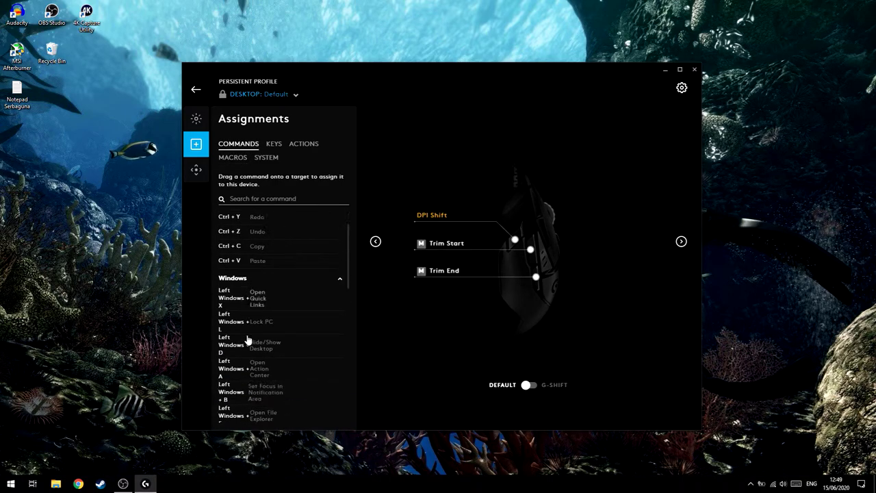
click(273, 143)
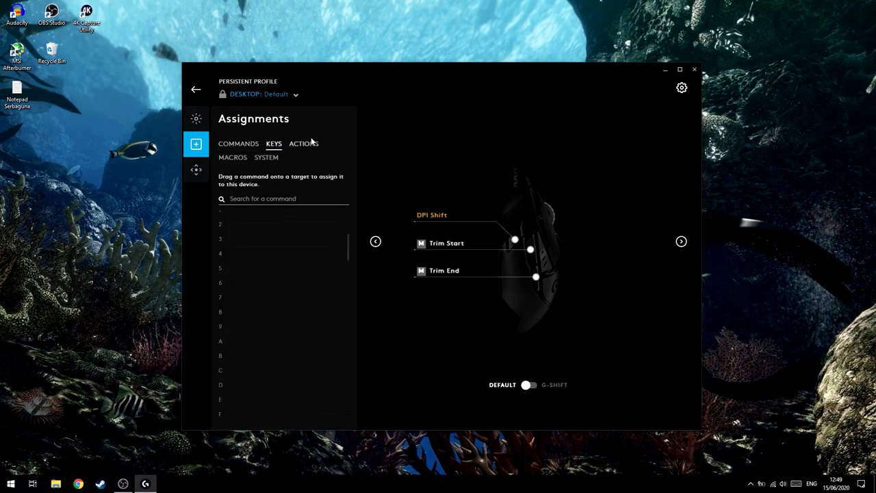
click(315, 151)
click(264, 160)
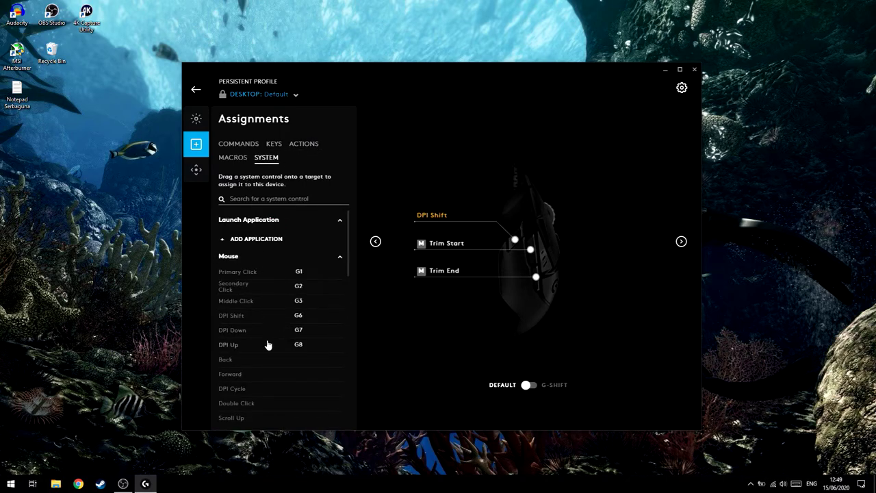
scroll(268, 342, down, 10)
scroll(290, 307, down, 5)
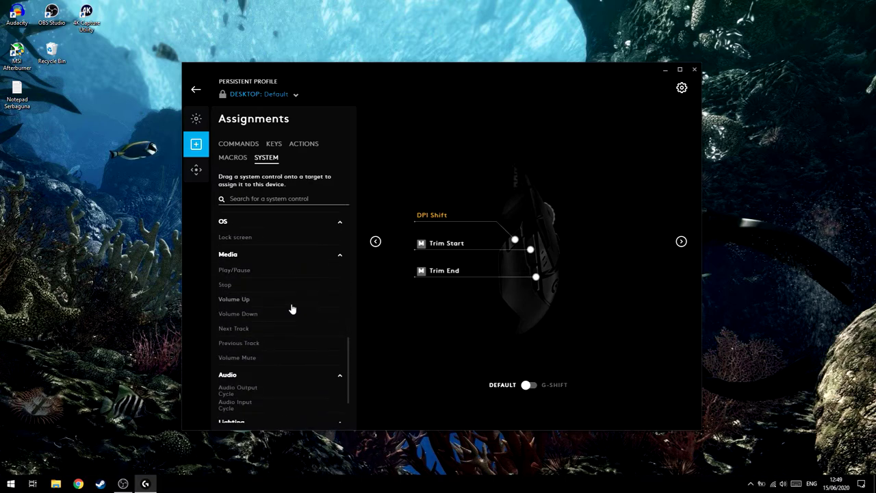
scroll(282, 353, up, 5)
scroll(260, 273, up, 10)
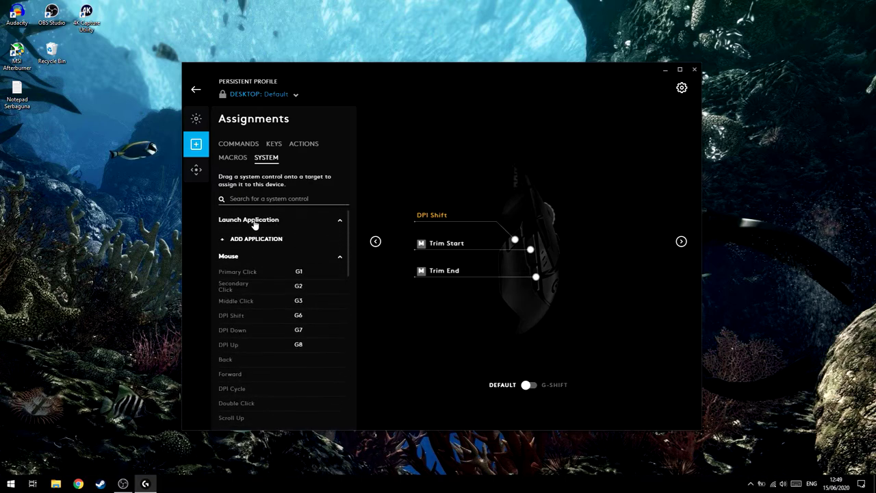
Step: Look over the macro list again and examine the Windows shortcuts among the assignable commands
click(234, 158)
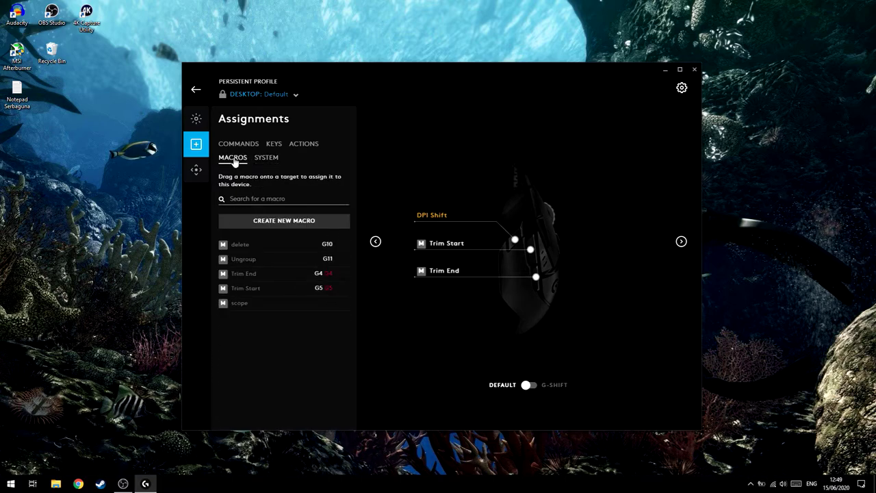
click(231, 145)
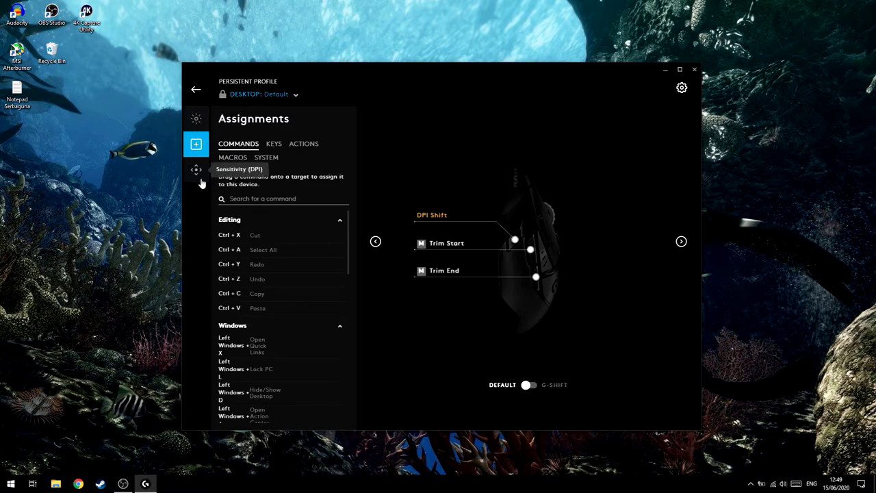
scroll(304, 321, down, 3)
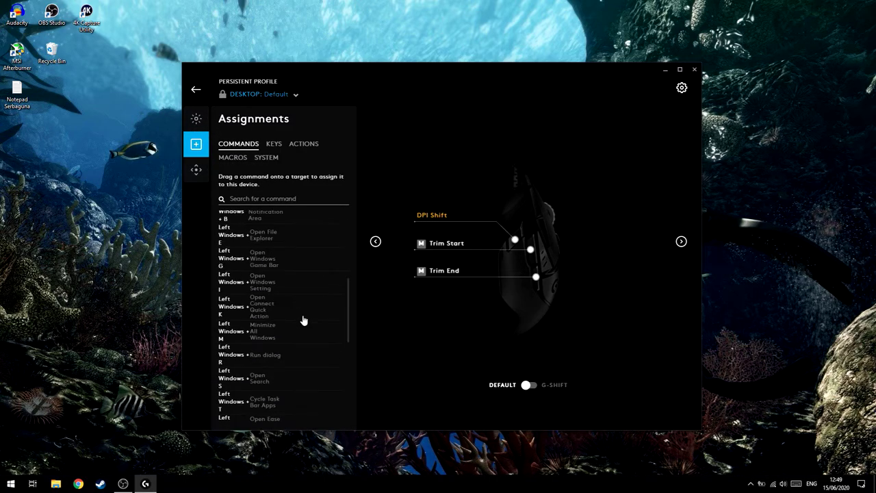
scroll(304, 321, down, 5)
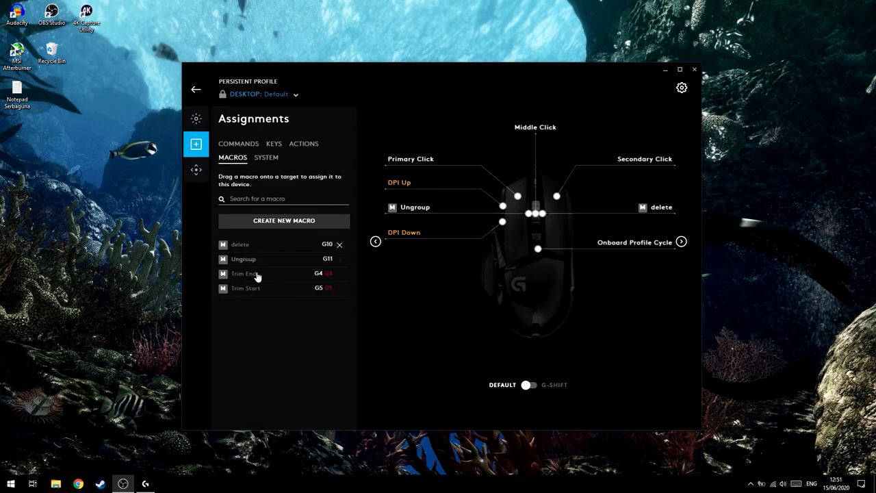
mouse_move(279, 299)
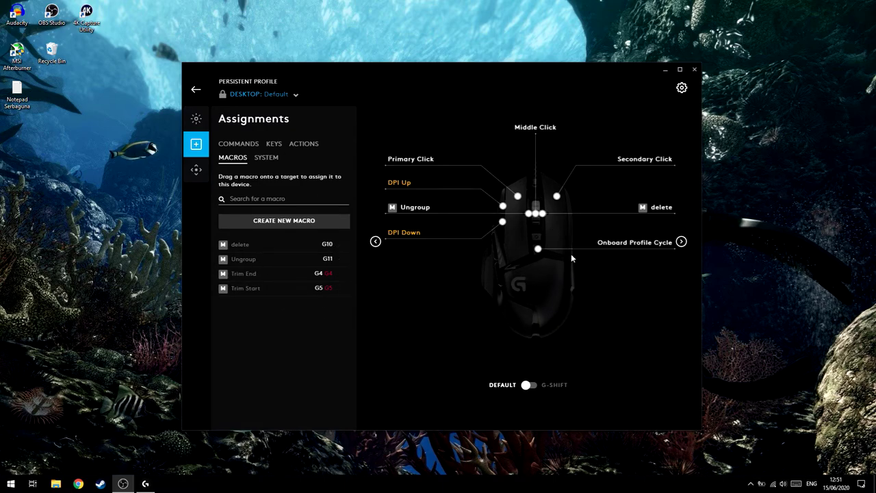